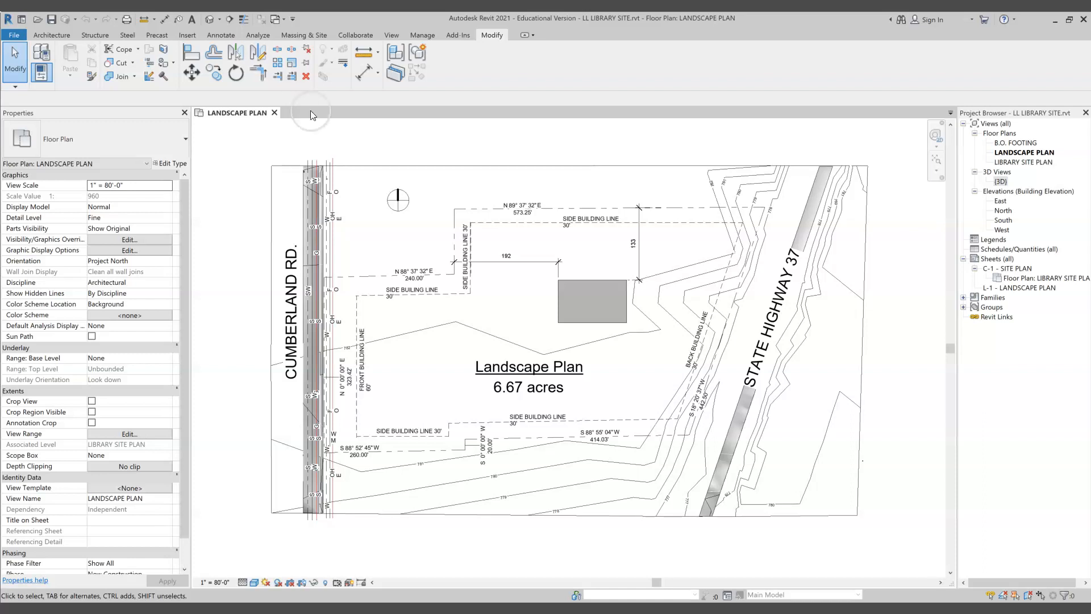
# Open the LIBRARY SITE PLAN floor plan and the East building elevation.
pyautogui.click(1033, 163)
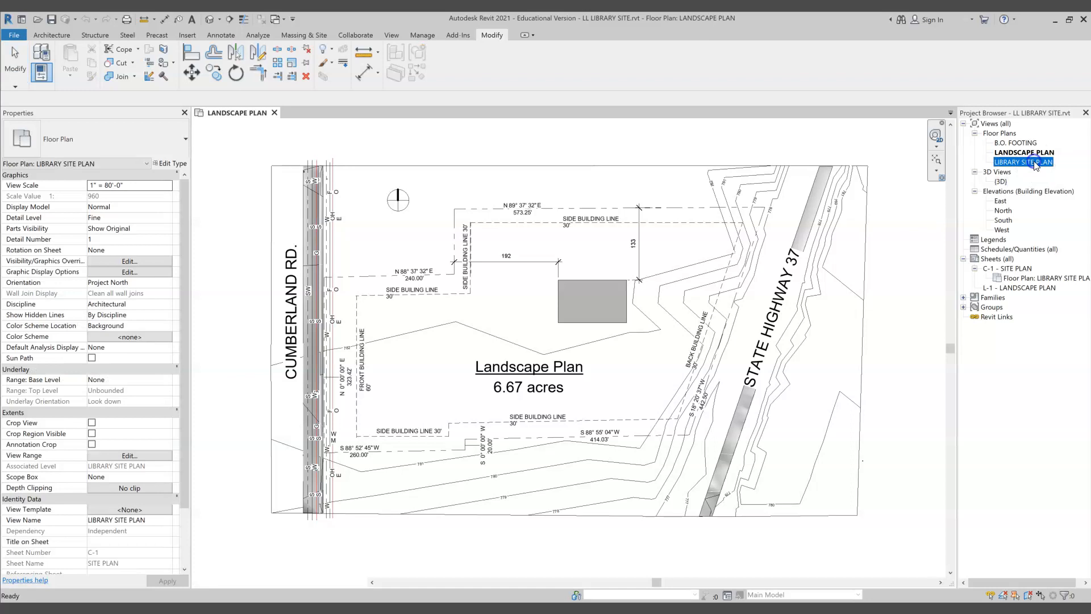
pyautogui.doubleClick(1033, 163)
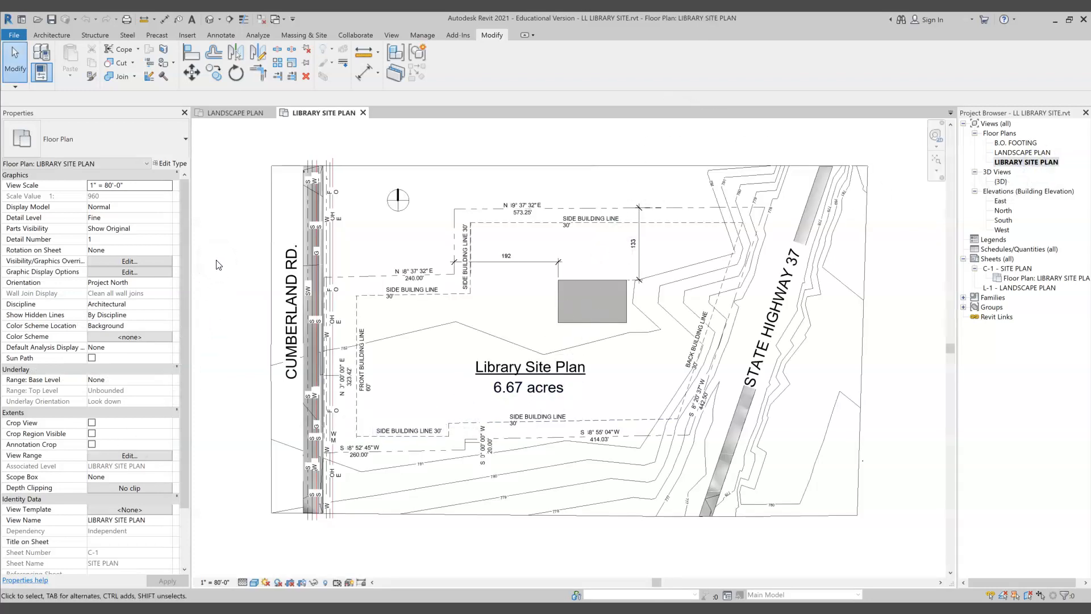
pyautogui.doubleClick(999, 202)
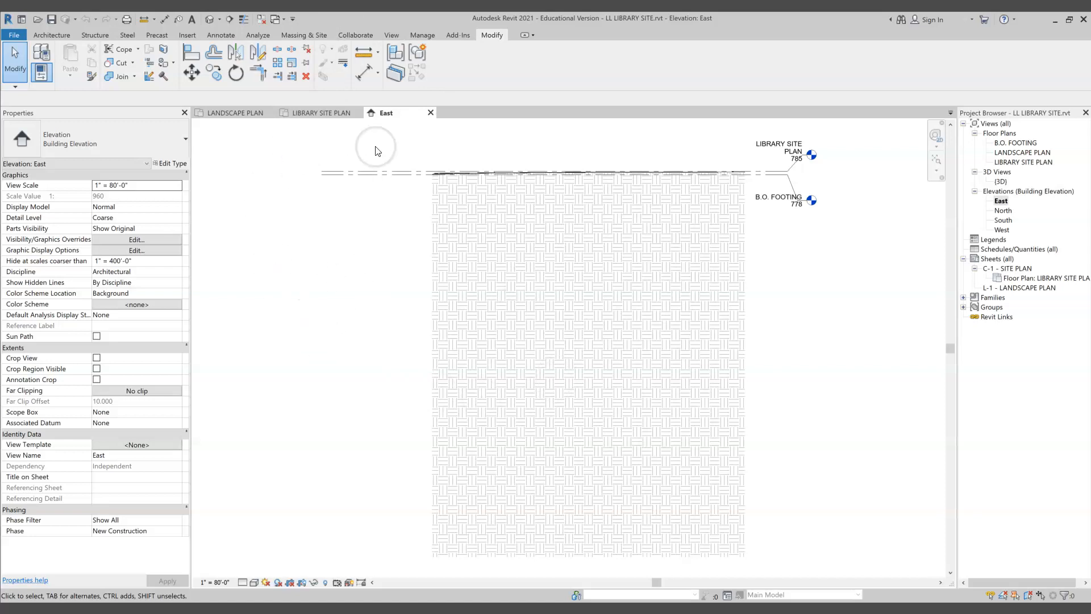
# Link the Revit model 2021 LUNDBERG LIBRARY.rvt into the site project with Auto - Internal Origin to Internal Origin positioning.
pyautogui.click(187, 34)
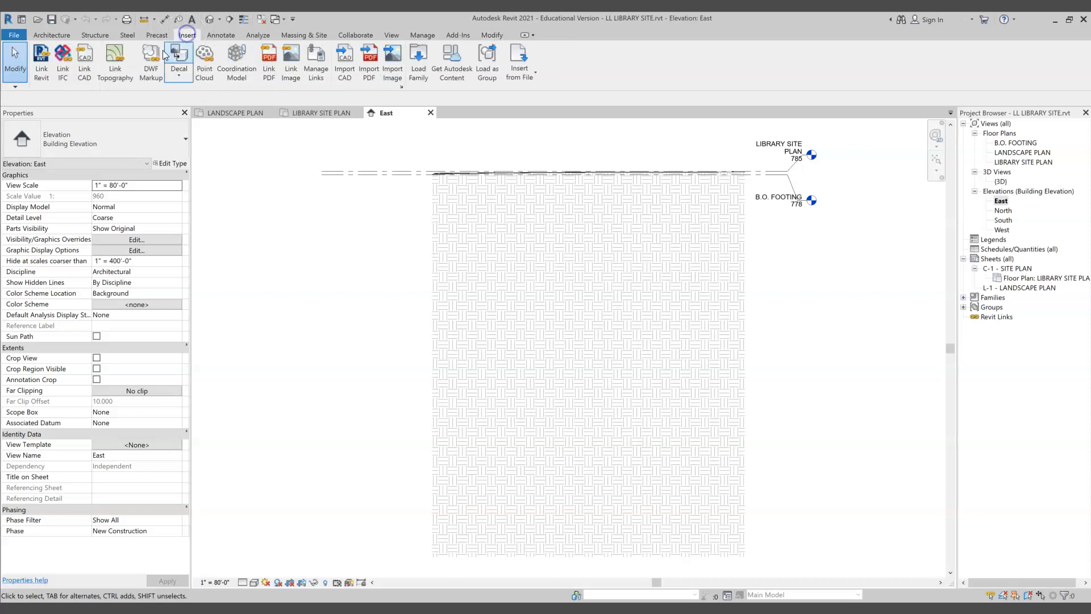
pyautogui.click(42, 55)
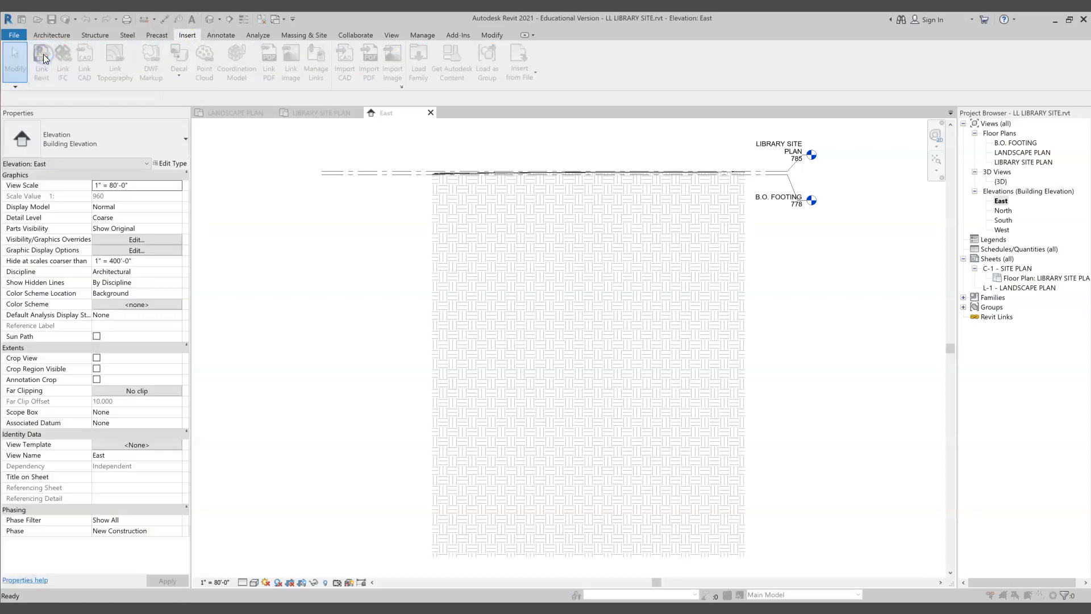
pyautogui.scroll(-2, 383, 212)
pyautogui.scroll(2, 385, 212)
pyautogui.scroll(-2, 384, 215)
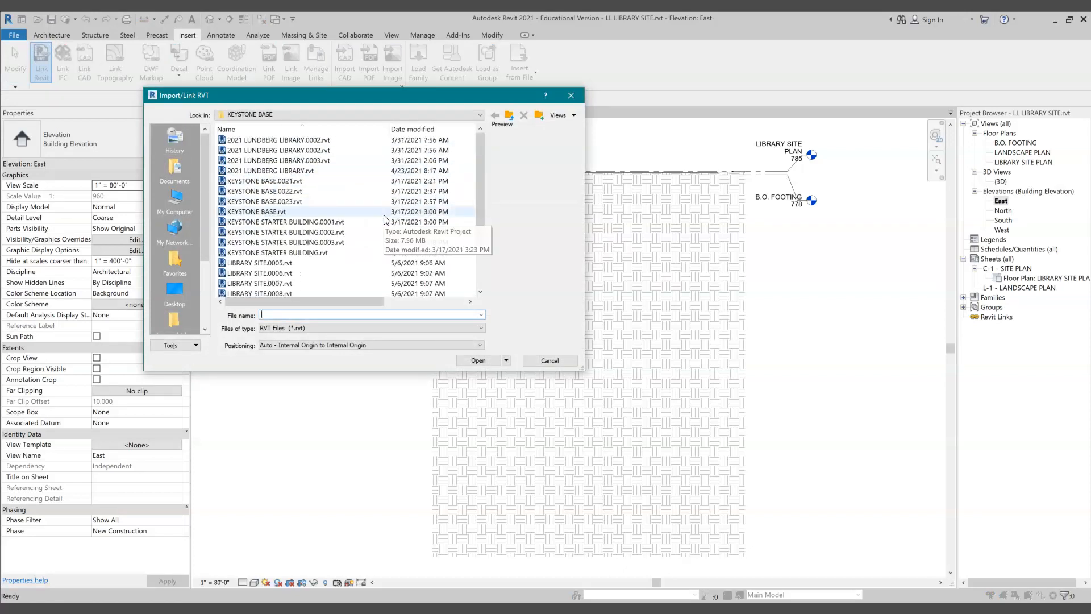
pyautogui.scroll(2, 314, 224)
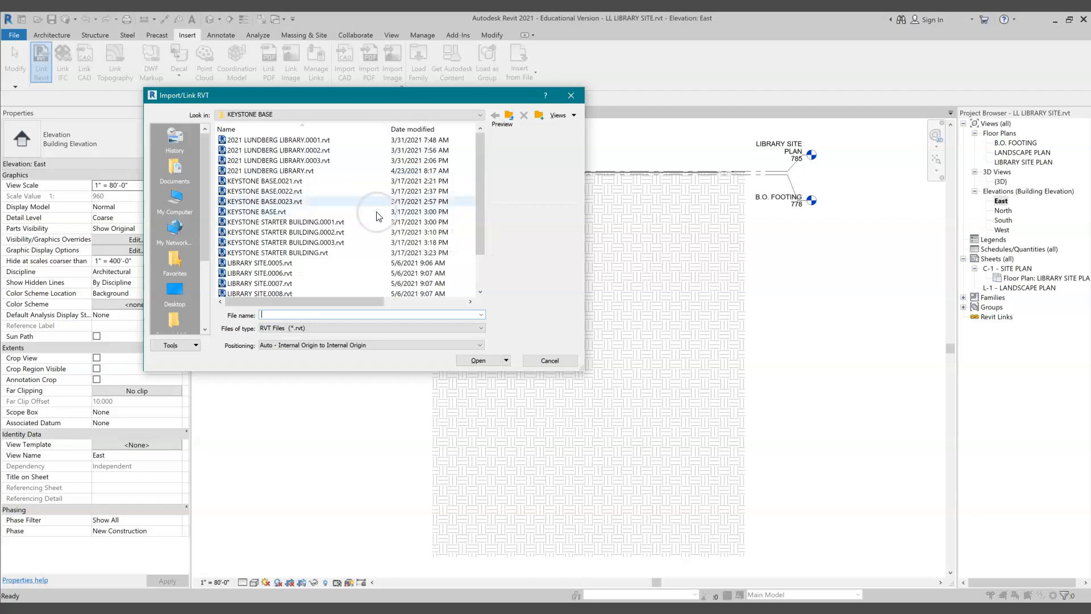
pyautogui.click(290, 171)
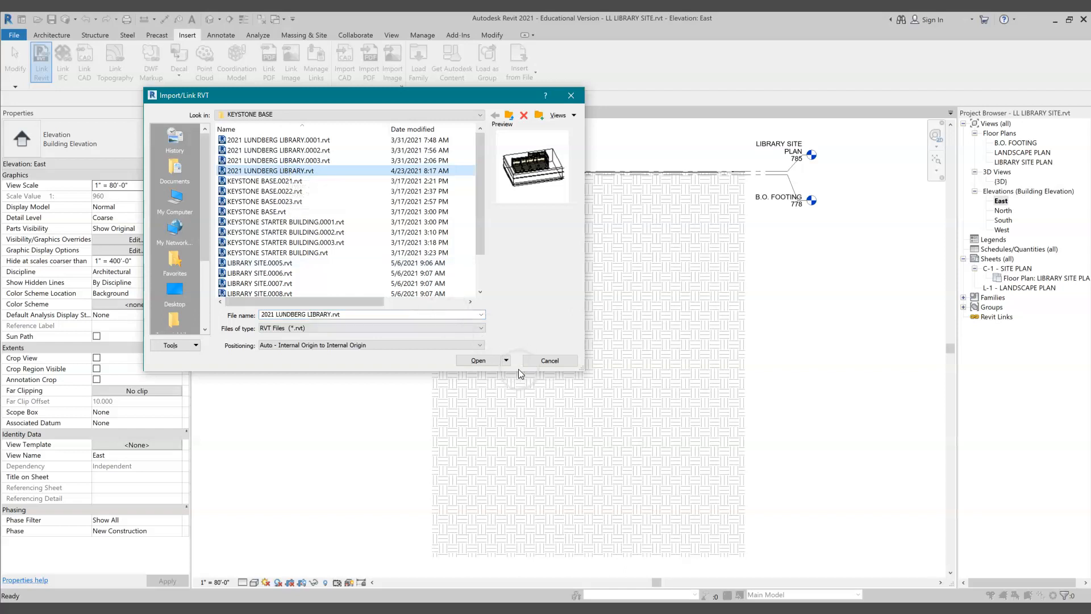
pyautogui.click(477, 361)
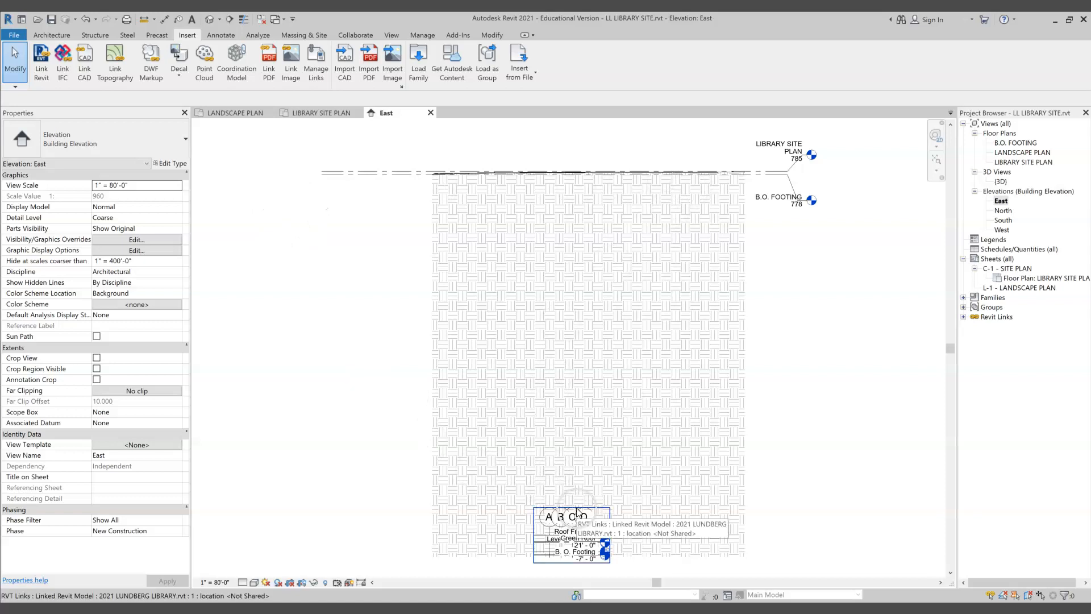
# Raise the linked library above the ground surface, and align its B. O. Footing level with the site's B.O. FOOTING level.
pyautogui.moveTo(577, 512); pyautogui.dragTo(594, 114)
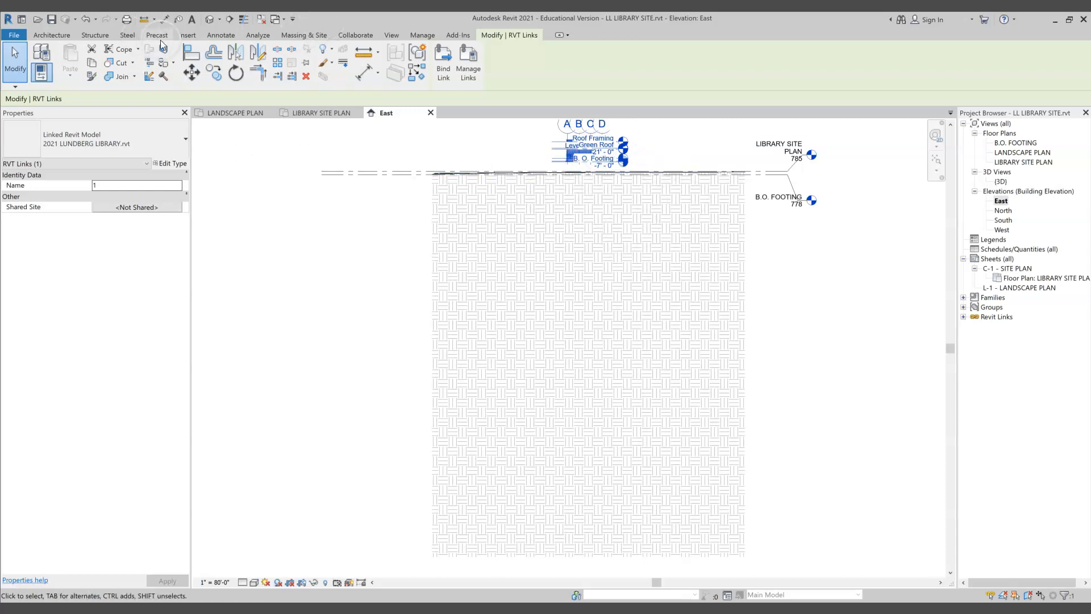
pyautogui.scroll(5, 544, 166)
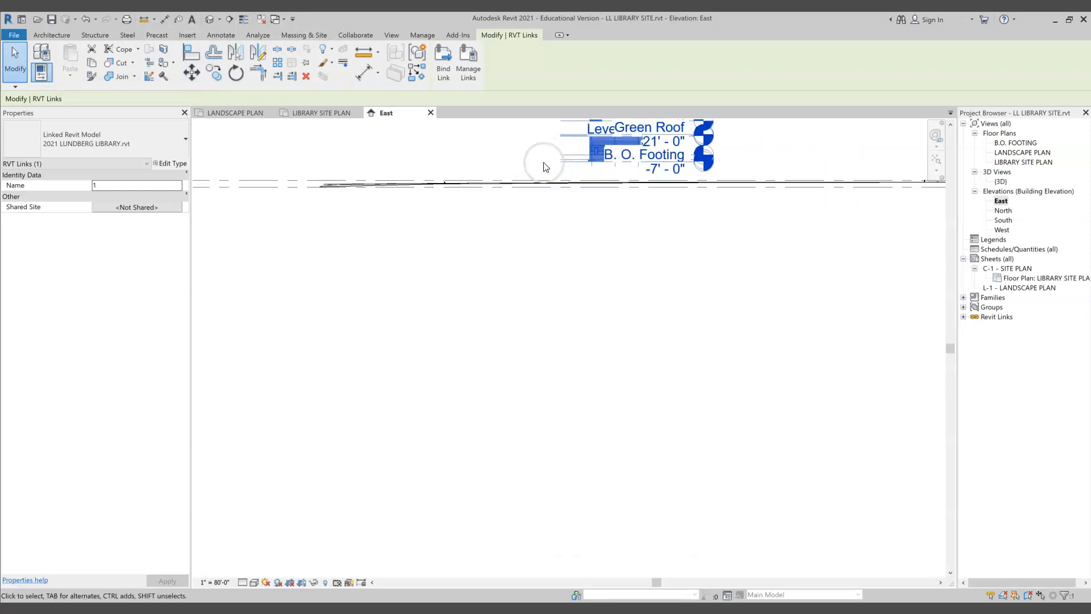
pyautogui.moveTo(540, 159); pyautogui.dragTo(244, 166, button='middle')
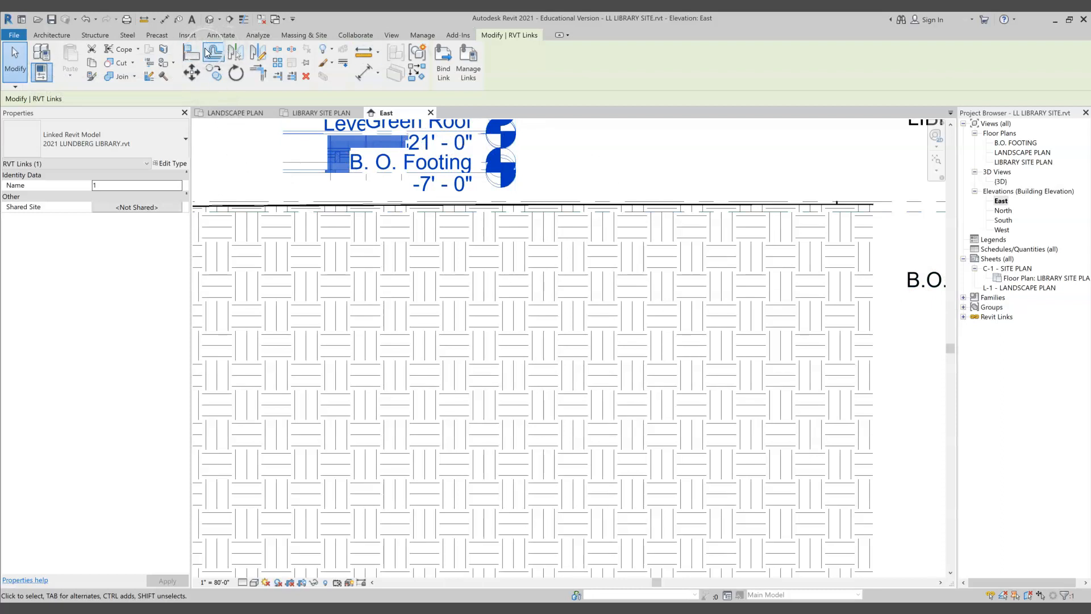
pyautogui.click(189, 57)
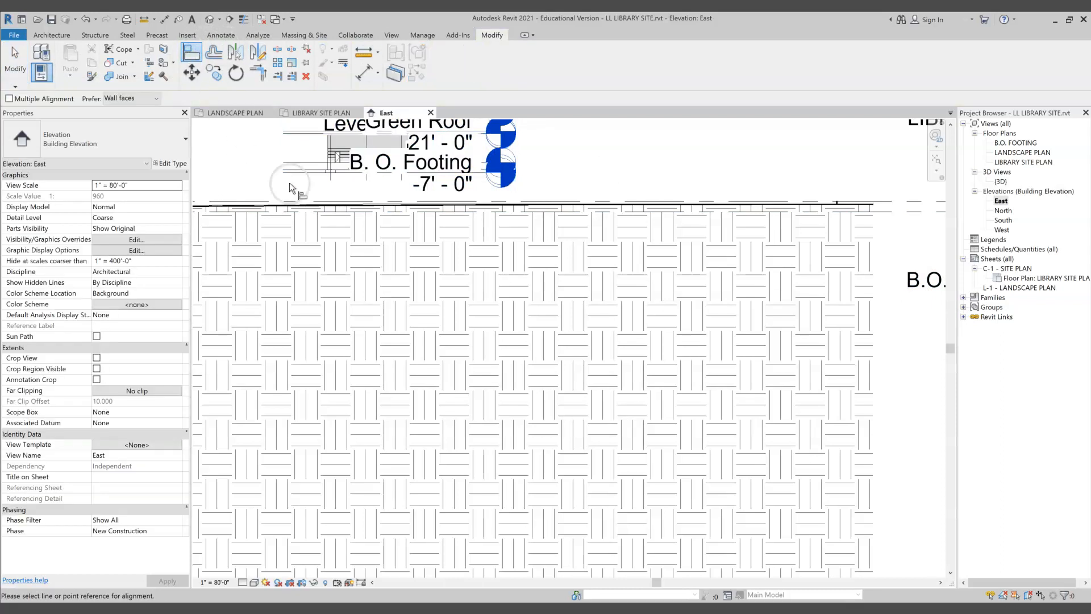
pyautogui.click(904, 212)
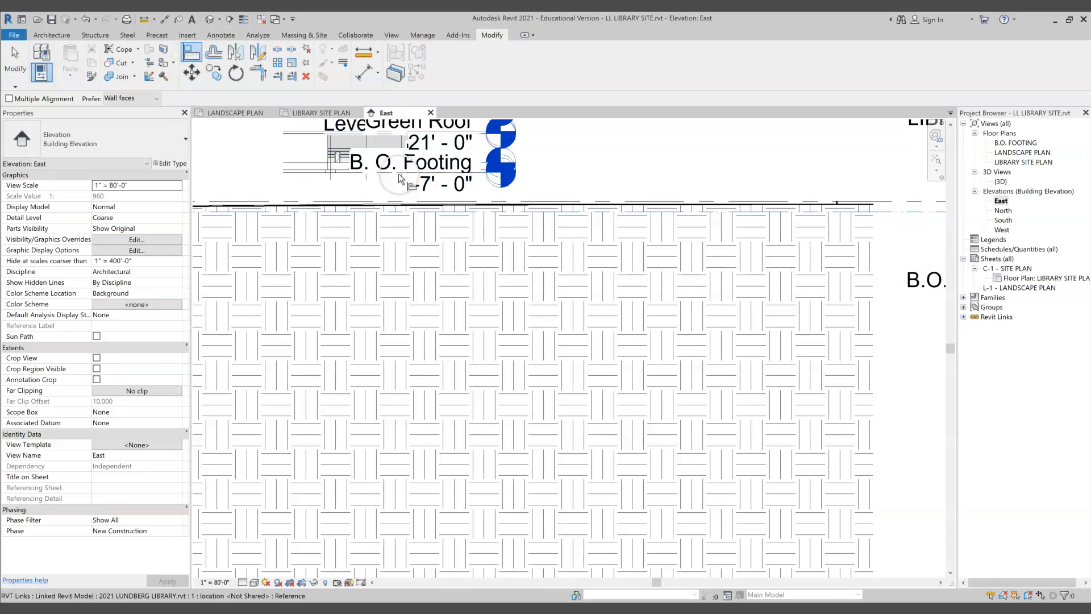
pyautogui.click(316, 172)
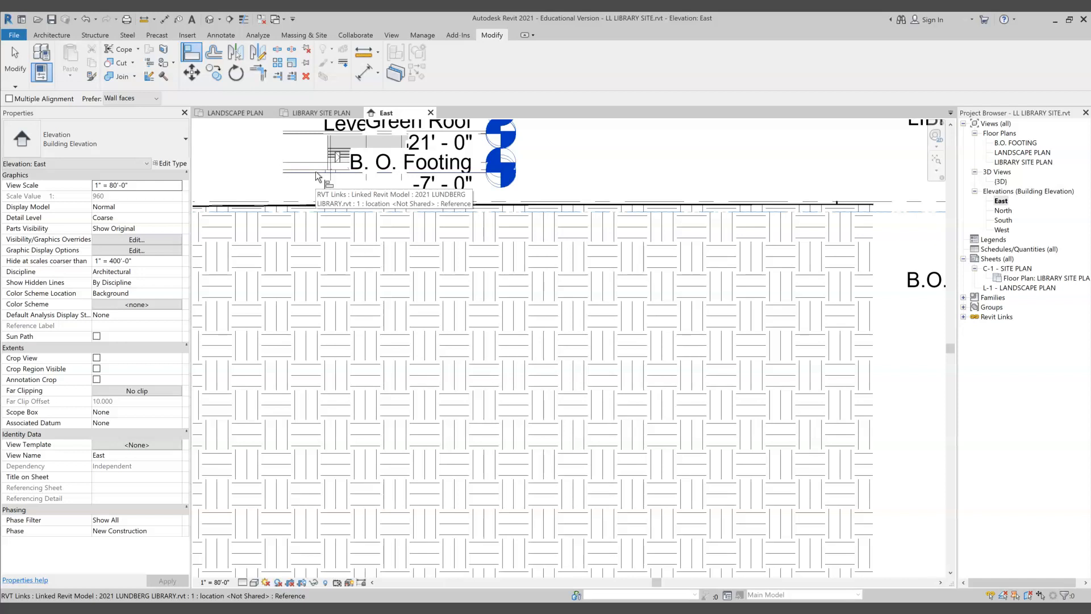
pyautogui.click(309, 171)
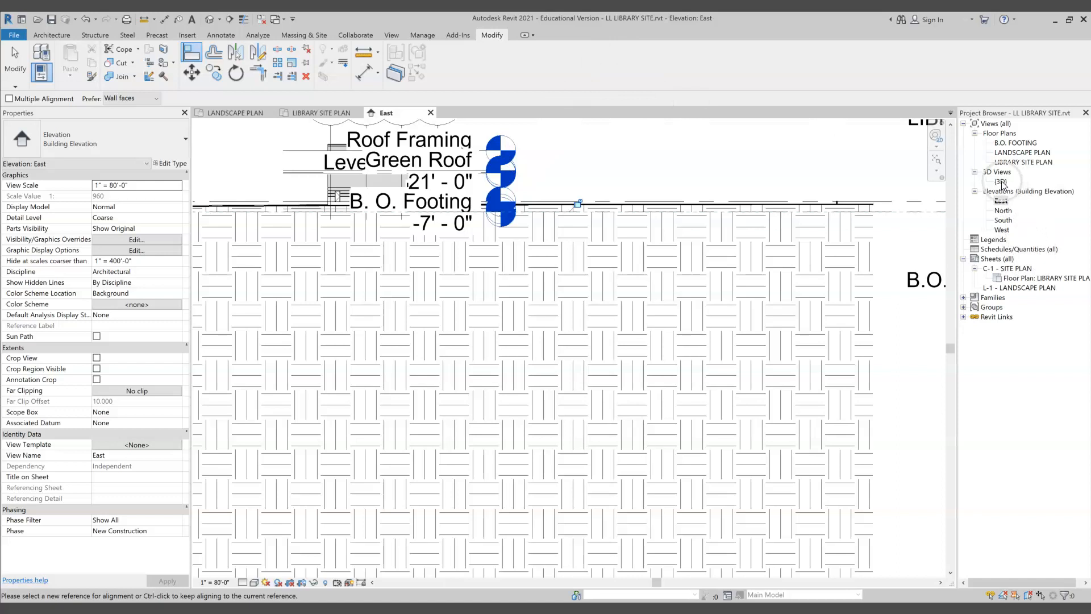
# In the LIBRARY SITE PLAN floor plan, move the linked library onto the grey building pad.
pyautogui.doubleClick(1017, 162)
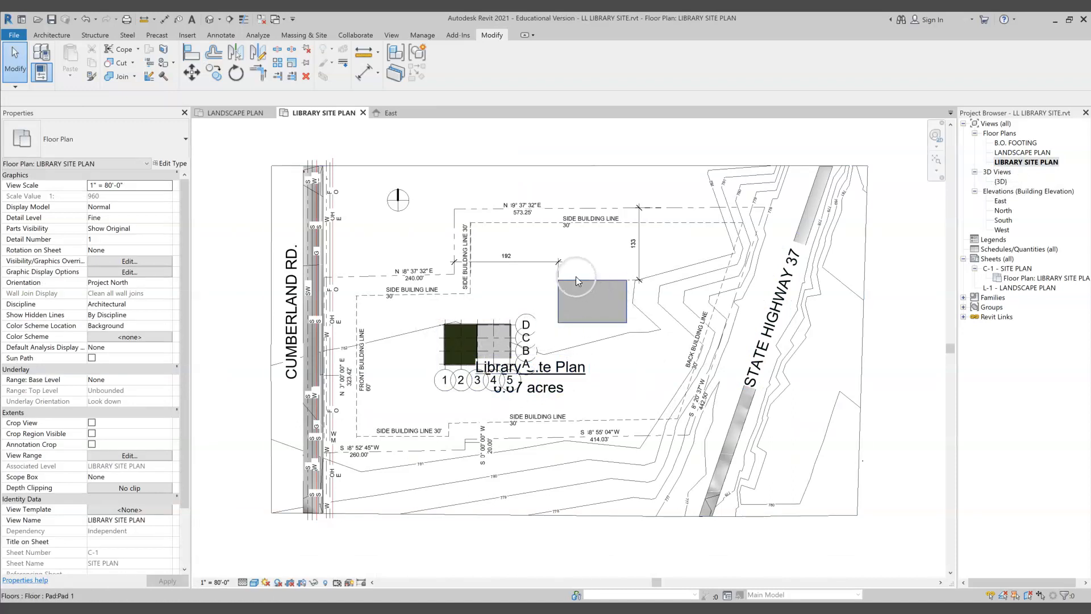
pyautogui.click(486, 329)
pyautogui.moveTo(496, 317); pyautogui.dragTo(602, 289)
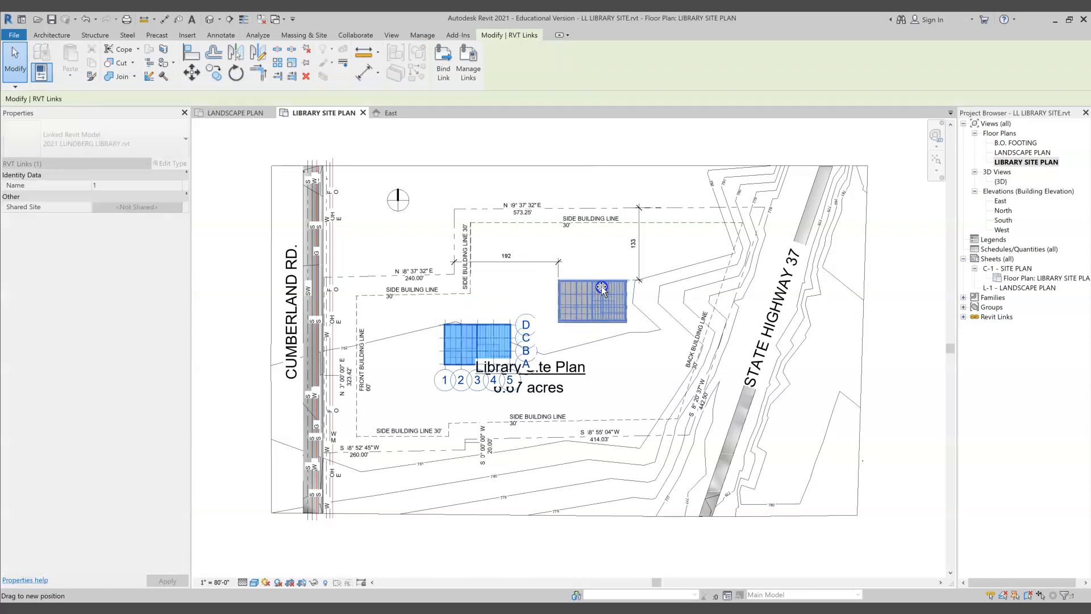
pyautogui.moveTo(601, 288); pyautogui.dragTo(601, 289)
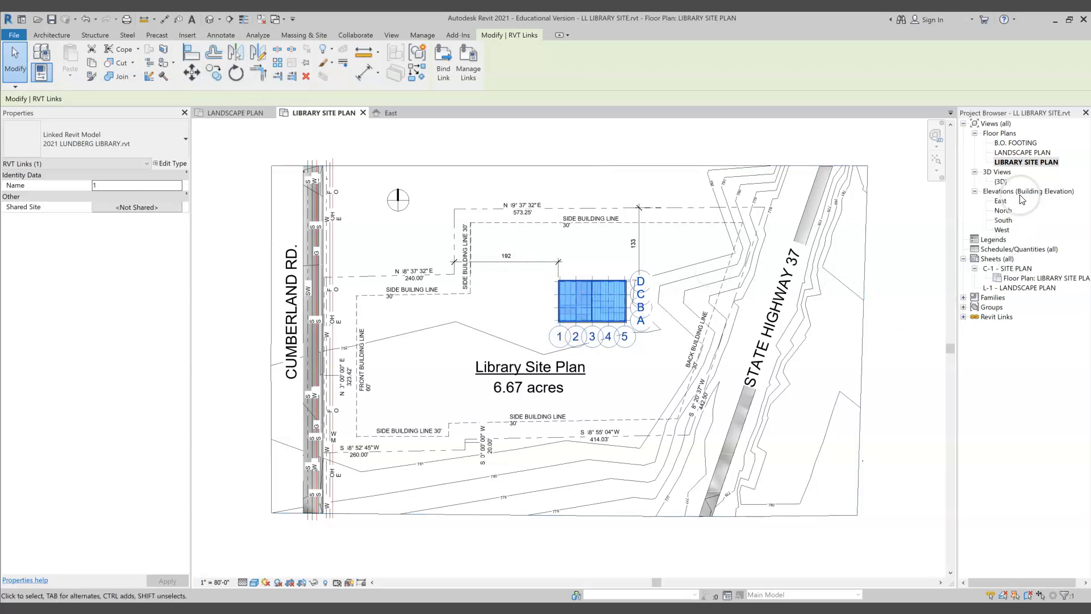
# Open the {3D} view, set it to Fine detail level and Realistic visual style, and inspect the library on the site.
pyautogui.doubleClick(1002, 183)
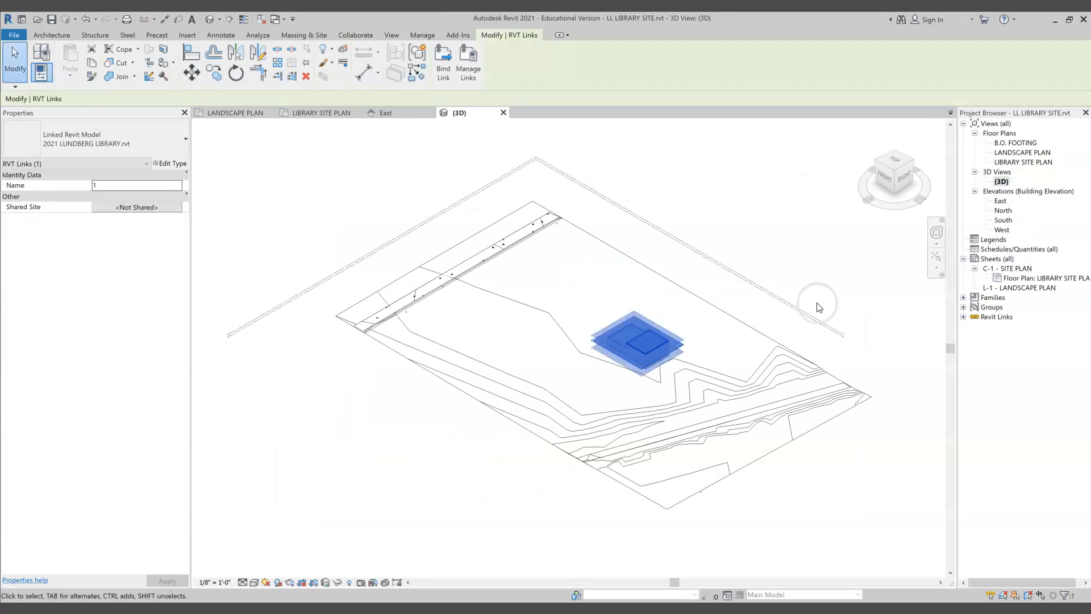
pyautogui.click(844, 265)
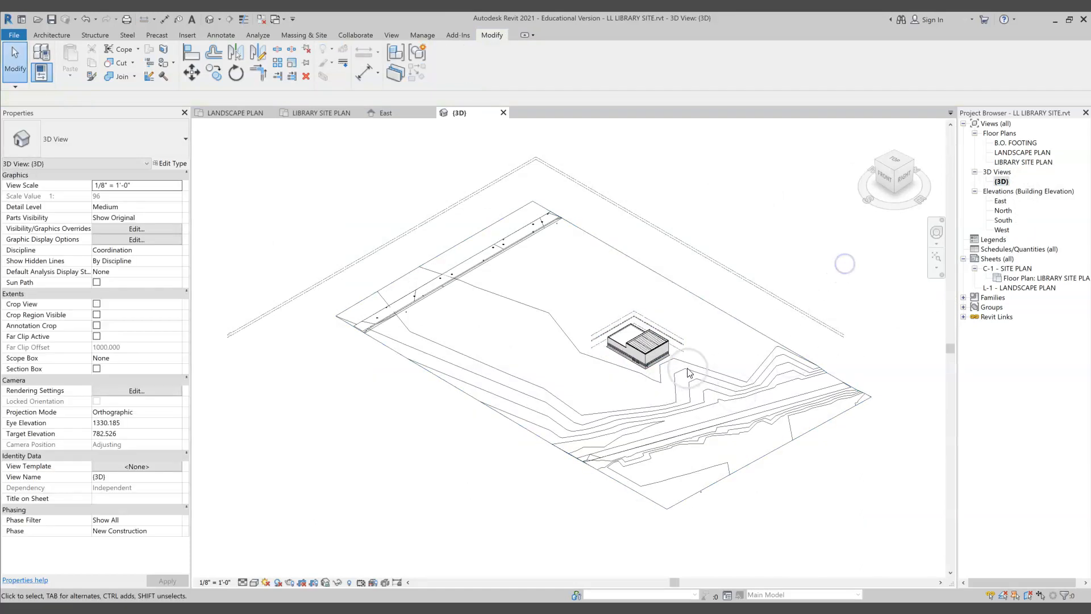
pyautogui.scroll(3, 647, 369)
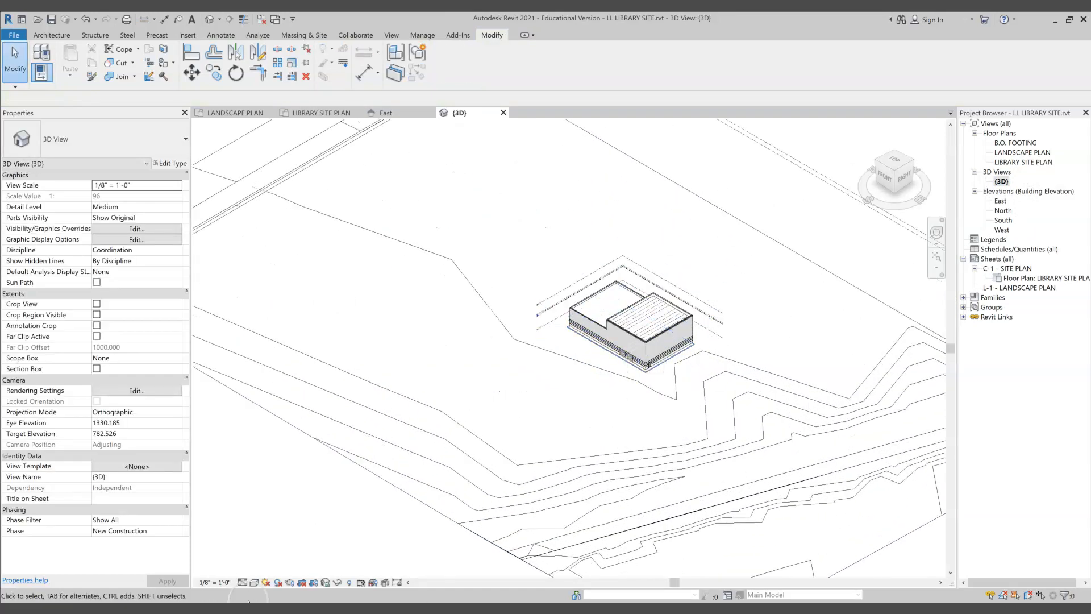
pyautogui.click(239, 580)
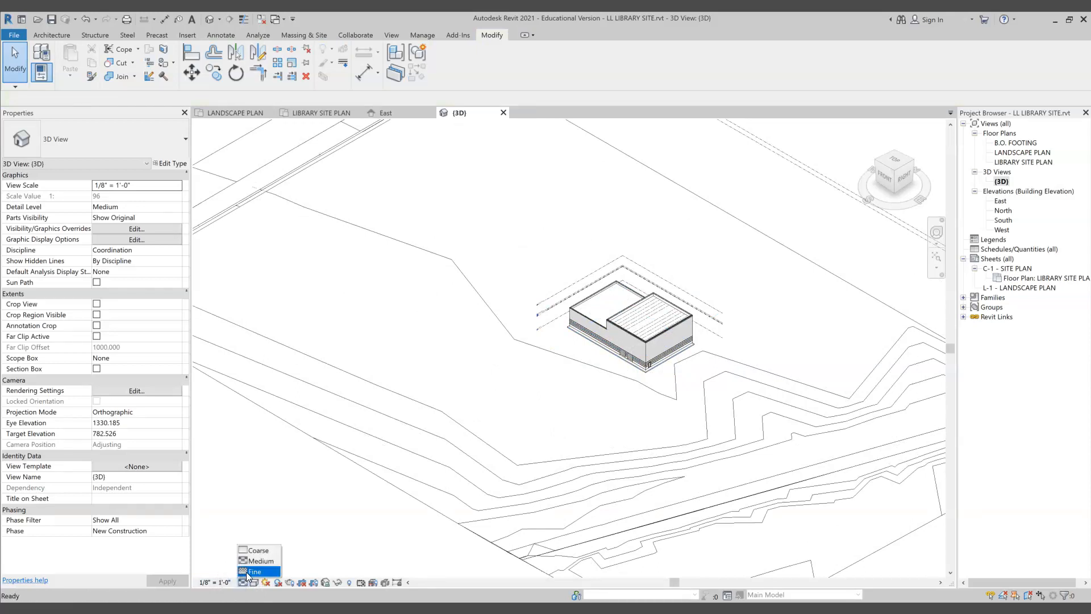
pyautogui.click(247, 572)
pyautogui.click(254, 583)
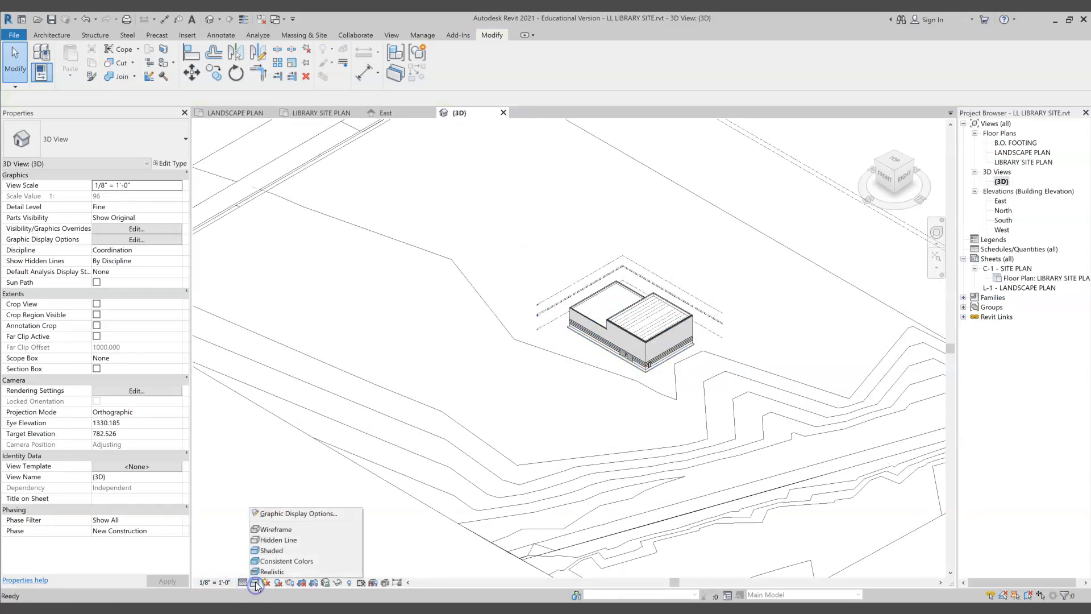
pyautogui.click(266, 571)
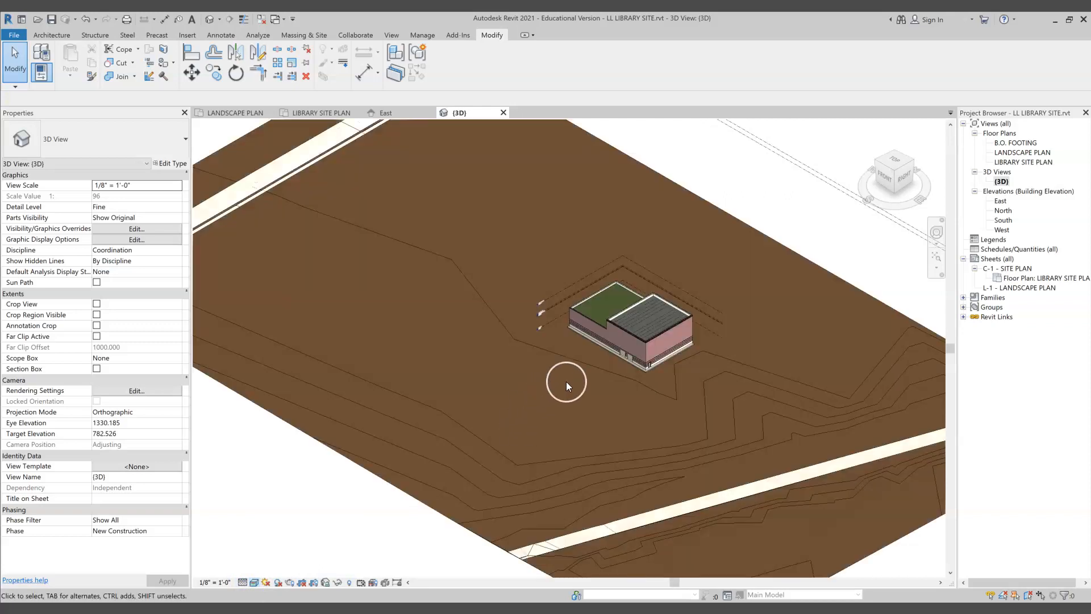
pyautogui.scroll(4, 597, 357)
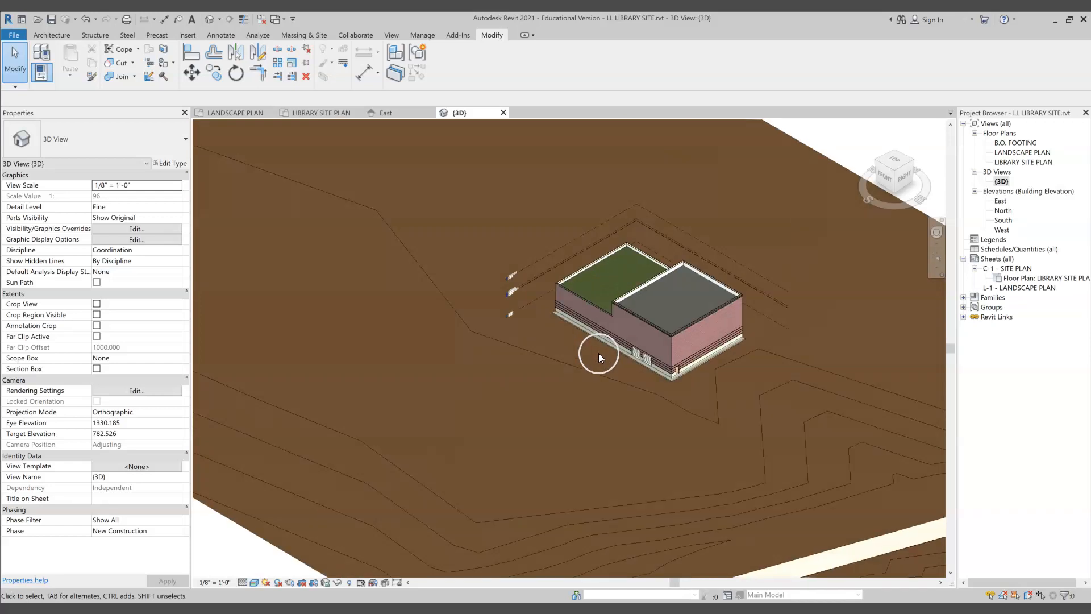
pyautogui.scroll(-2, 527, 380)
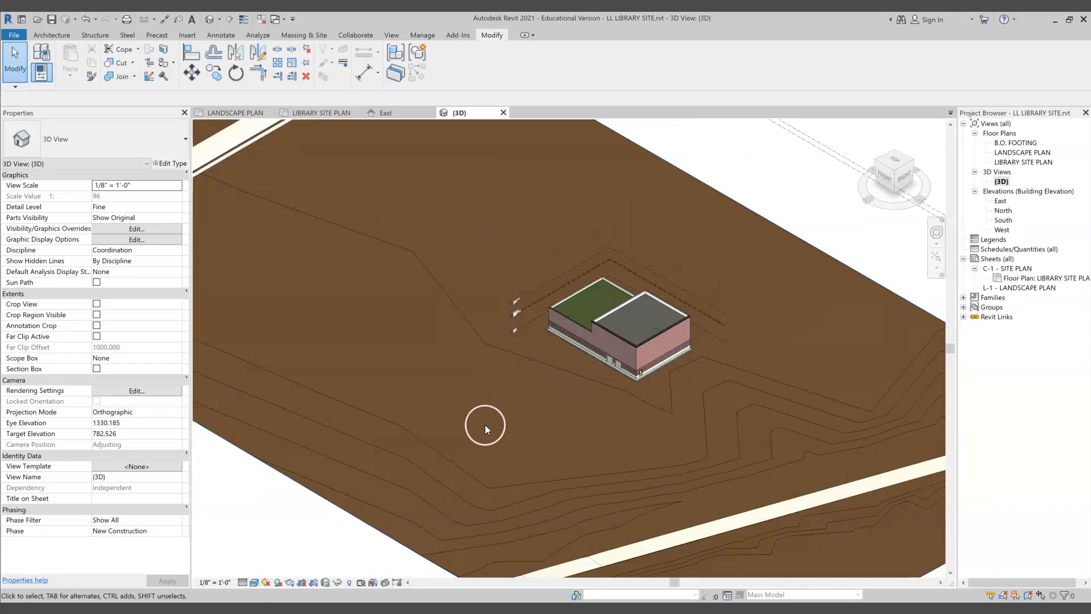
pyautogui.scroll(-2, 279, 506)
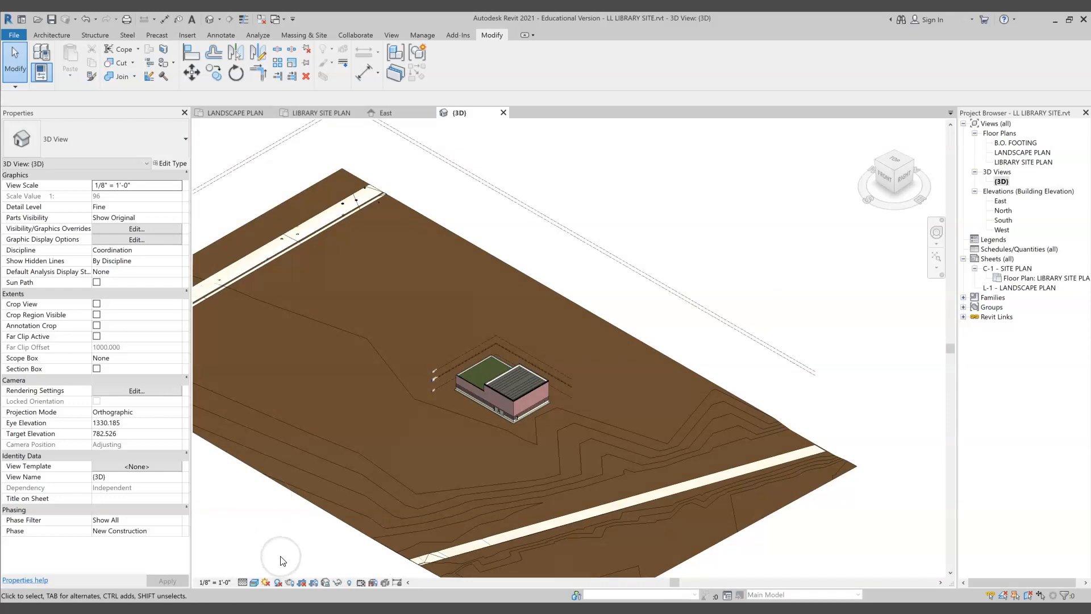
# Return to the LIBRARY SITE PLAN floor plan.
pyautogui.doubleClick(1028, 163)
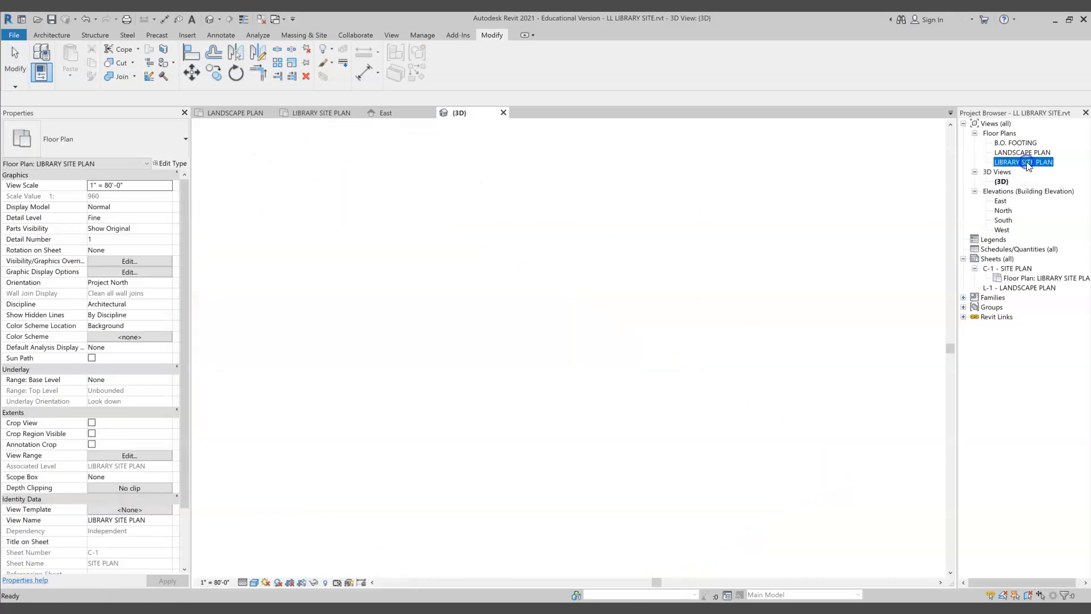